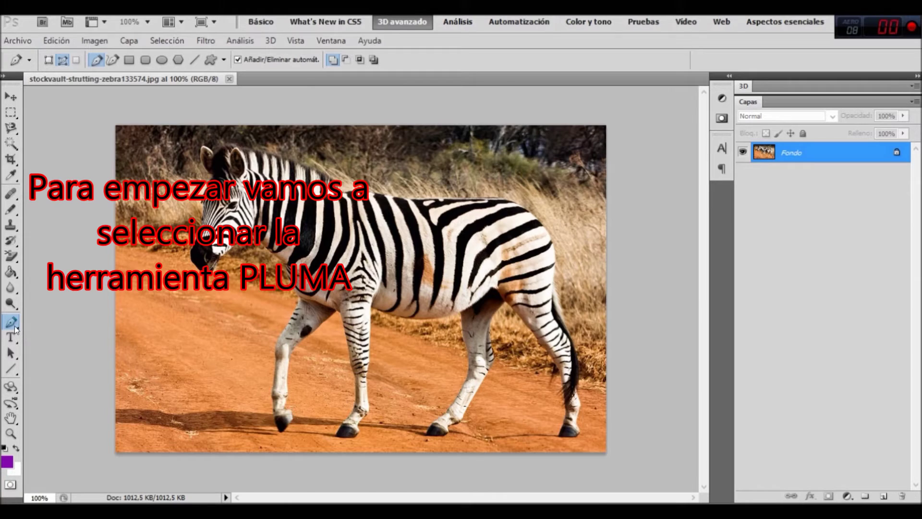
Select the Pen tool and set it to draw plain work paths (Trazados) instead of shape layers
{"action": "left_click", "coordinate": [12, 325]}
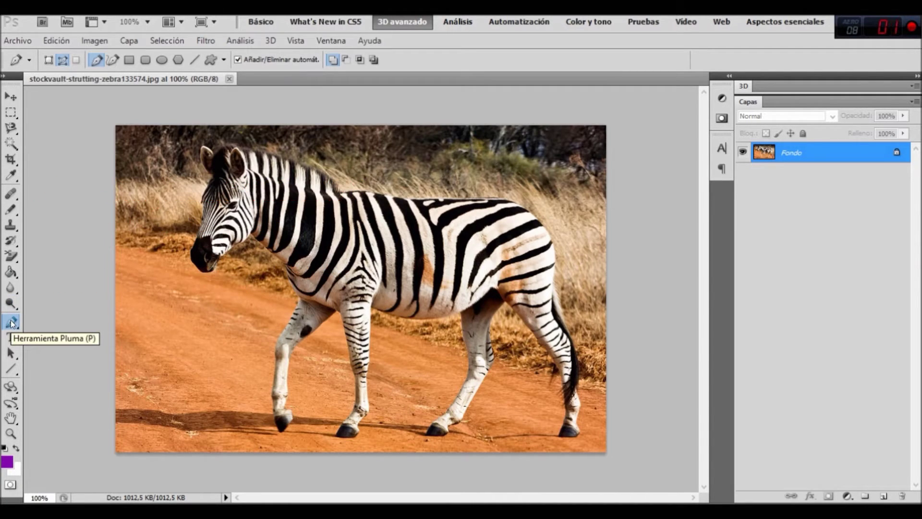
{"action": "left_click", "coordinate": [63, 60]}
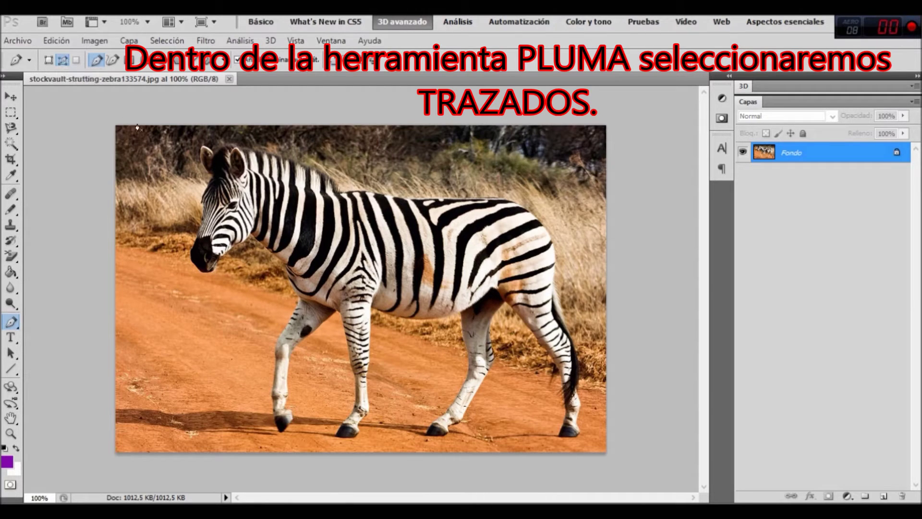
Anchor the path at the zebra's ear, neck and nose, deleting one misplaced anchor point
{"action": "left_click", "coordinate": [211, 180]}
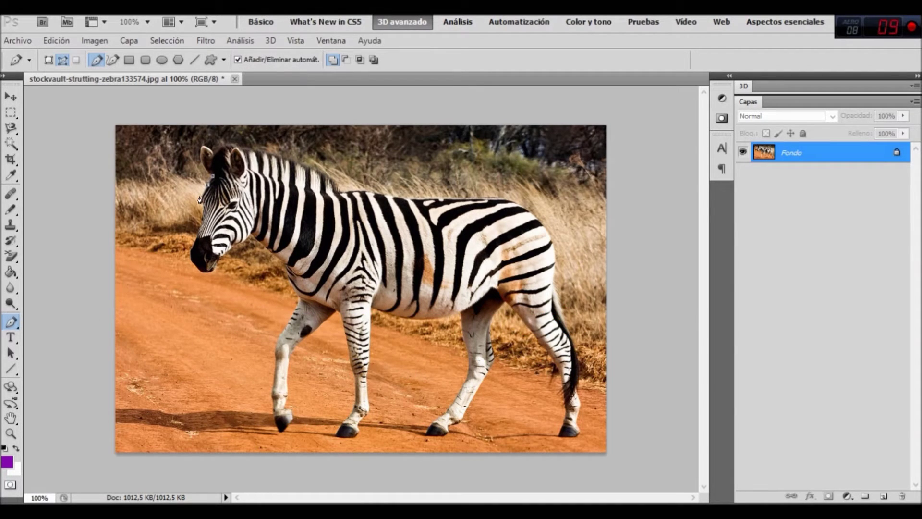
{"action": "left_click", "coordinate": [201, 196]}
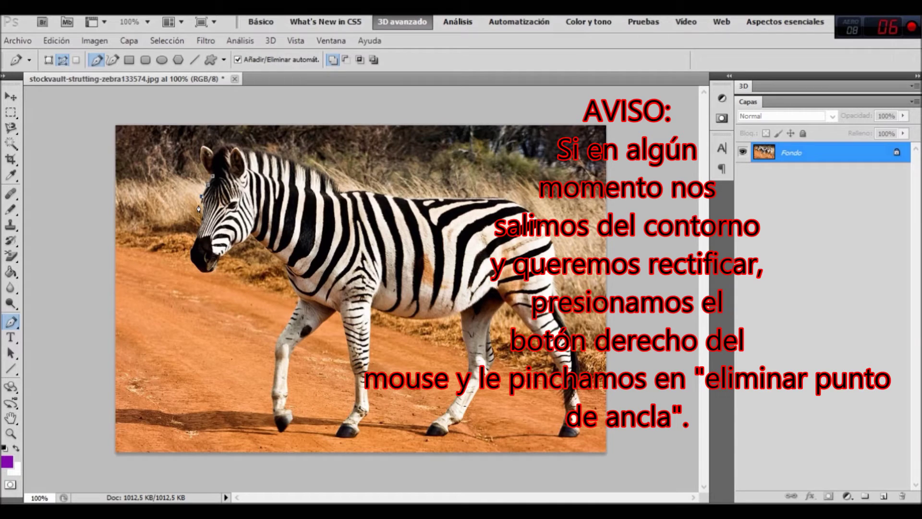
{"action": "right_click", "coordinate": [166, 229]}
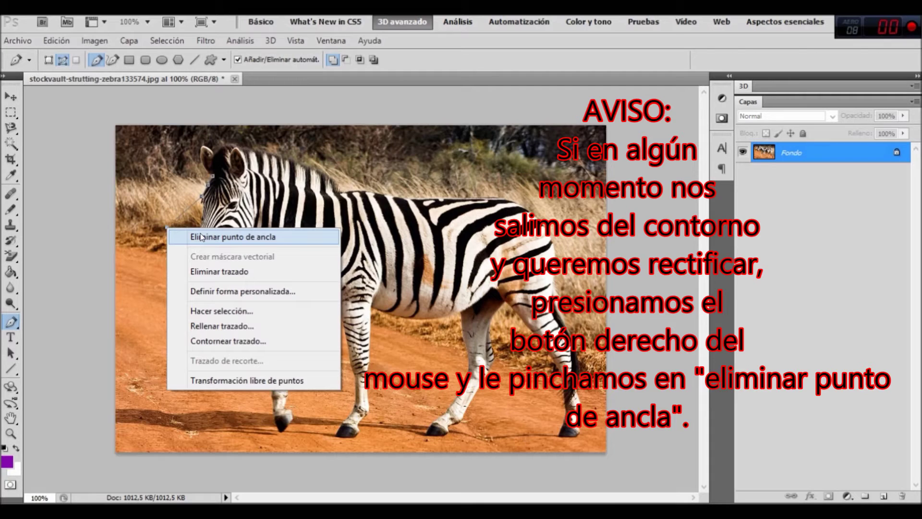
{"action": "left_click", "coordinate": [200, 237]}
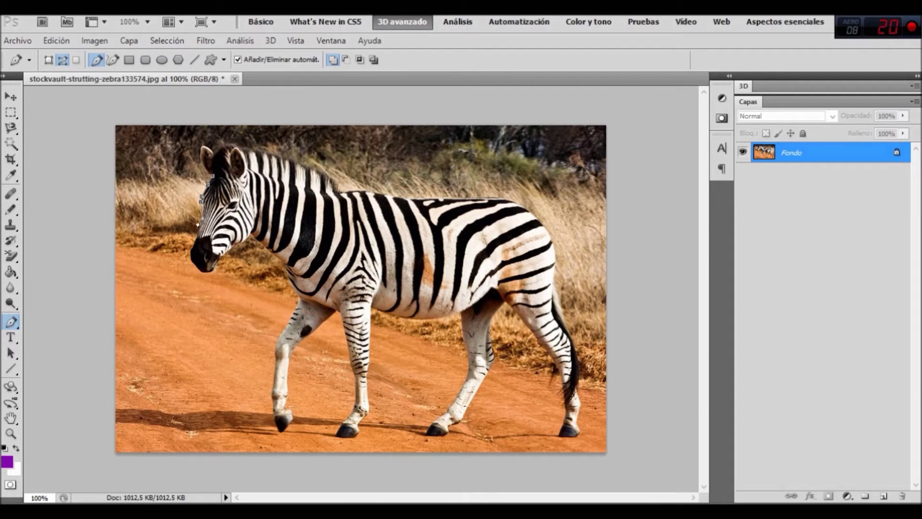
{"action": "left_click", "coordinate": [190, 249]}
Continue the path around the zebra's nose, muzzle and jaw, then down its neck
{"action": "left_click", "coordinate": [191, 260]}
{"action": "left_click", "coordinate": [201, 272]}
{"action": "left_click", "coordinate": [213, 272]}
{"action": "left_click", "coordinate": [249, 237]}
{"action": "left_click", "coordinate": [266, 249]}
{"action": "left_click", "coordinate": [285, 265]}
{"action": "left_click", "coordinate": [287, 279]}
Trace down the first front leg, around its hoof and back up the leg
{"action": "left_click", "coordinate": [298, 299]}
{"action": "left_click", "coordinate": [288, 326]}
{"action": "left_click", "coordinate": [278, 338]}
{"action": "left_click", "coordinate": [275, 356]}
{"action": "left_click", "coordinate": [272, 394]}
{"action": "left_click", "coordinate": [272, 413]}
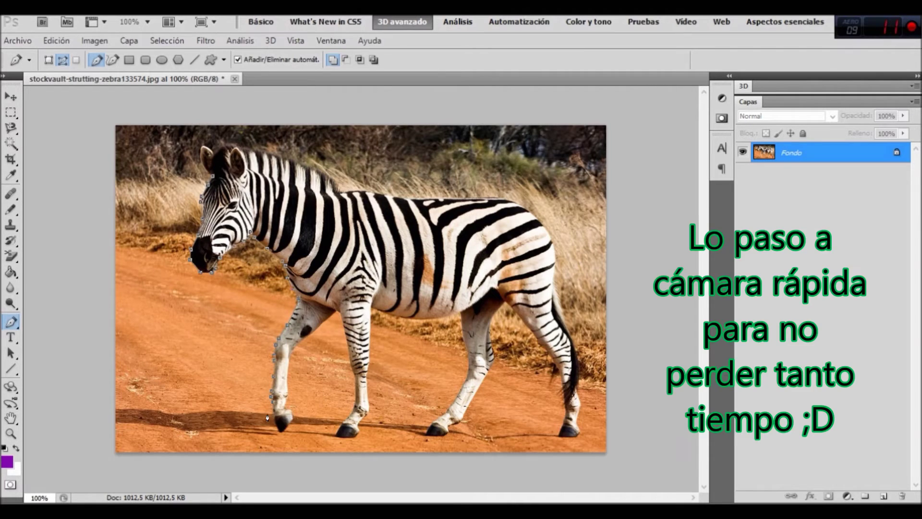
{"action": "left_click", "coordinate": [281, 431]}
{"action": "left_click", "coordinate": [289, 406]}
{"action": "left_click", "coordinate": [288, 390]}
{"action": "left_click", "coordinate": [289, 365]}
{"action": "left_click", "coordinate": [294, 349]}
{"action": "left_click", "coordinate": [312, 334]}
{"action": "left_click", "coordinate": [335, 312]}
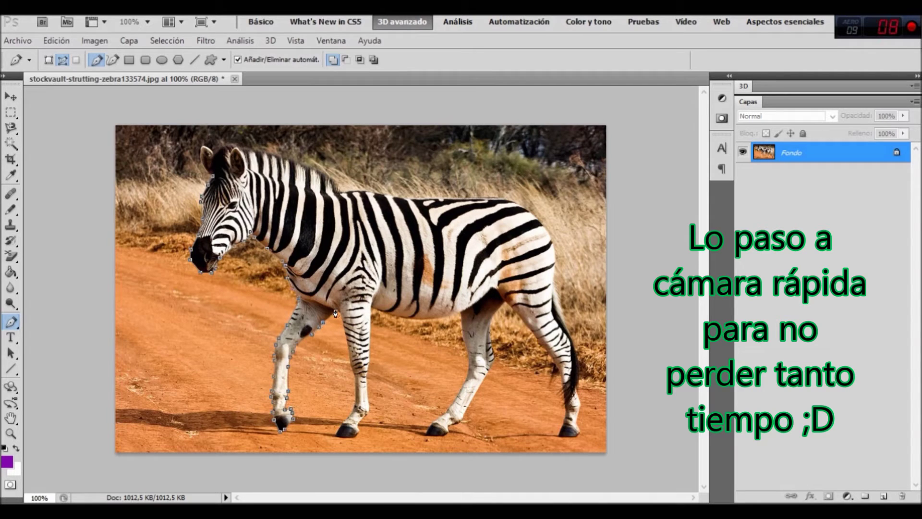
Trace the second front leg and its hoof, then up along the belly
{"action": "left_click", "coordinate": [347, 351]}
{"action": "left_click", "coordinate": [352, 374]}
{"action": "left_click", "coordinate": [355, 399]}
{"action": "left_click", "coordinate": [338, 427]}
{"action": "left_click", "coordinate": [346, 438]}
{"action": "left_click", "coordinate": [367, 411]}
{"action": "left_click", "coordinate": [366, 384]}
{"action": "left_click", "coordinate": [368, 363]}
{"action": "left_click", "coordinate": [372, 305]}
{"action": "left_click", "coordinate": [406, 318]}
{"action": "left_click", "coordinate": [423, 318]}
Trace the belly, the first hind leg and its hoof, then up toward the flank
{"action": "left_click", "coordinate": [454, 314]}
{"action": "left_click", "coordinate": [463, 332]}
{"action": "left_click", "coordinate": [467, 366]}
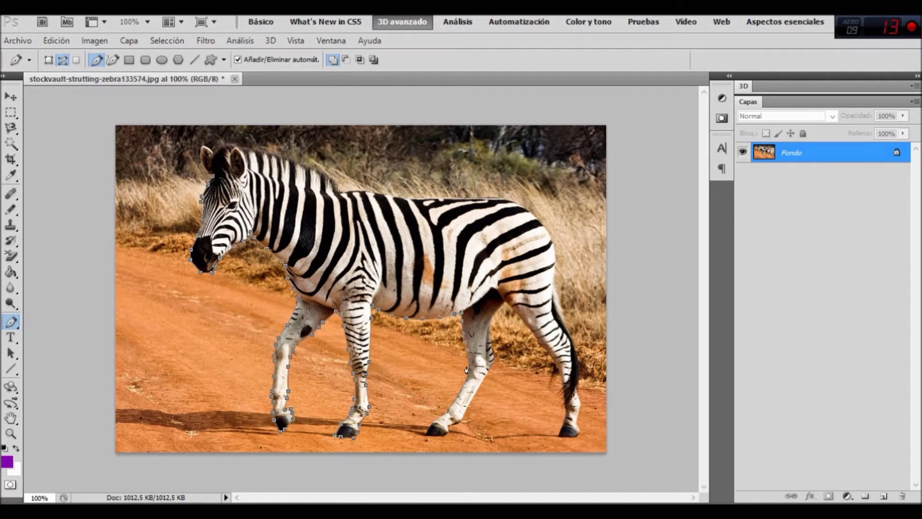
{"action": "left_click", "coordinate": [454, 402]}
{"action": "left_click", "coordinate": [438, 418]}
{"action": "left_click", "coordinate": [425, 432]}
{"action": "left_click", "coordinate": [451, 427]}
{"action": "left_click", "coordinate": [473, 399]}
{"action": "left_click", "coordinate": [483, 384]}
{"action": "left_click", "coordinate": [491, 355]}
{"action": "left_click", "coordinate": [497, 312]}
Trace down the front edge of the rear hind leg and around its hoof
{"action": "left_click", "coordinate": [528, 327]}
{"action": "left_click", "coordinate": [539, 340]}
{"action": "left_click", "coordinate": [550, 354]}
{"action": "left_click", "coordinate": [557, 367]}
{"action": "left_click", "coordinate": [562, 390]}
{"action": "left_click", "coordinate": [566, 410]}
{"action": "left_click", "coordinate": [557, 436]}
{"action": "left_click", "coordinate": [581, 405]}
{"action": "left_click", "coordinate": [579, 374]}
Trace up the hind leg, over the rump and along the back to the withers
{"action": "left_click", "coordinate": [564, 323]}
{"action": "left_click", "coordinate": [556, 288]}
{"action": "left_click", "coordinate": [556, 259]}
{"action": "left_click", "coordinate": [552, 235]}
{"action": "left_click", "coordinate": [544, 224]}
{"action": "left_click", "coordinate": [518, 200]}
{"action": "left_click", "coordinate": [483, 197]}
{"action": "left_click", "coordinate": [410, 198]}
{"action": "left_click", "coordinate": [389, 195]}
{"action": "left_click", "coordinate": [360, 191]}
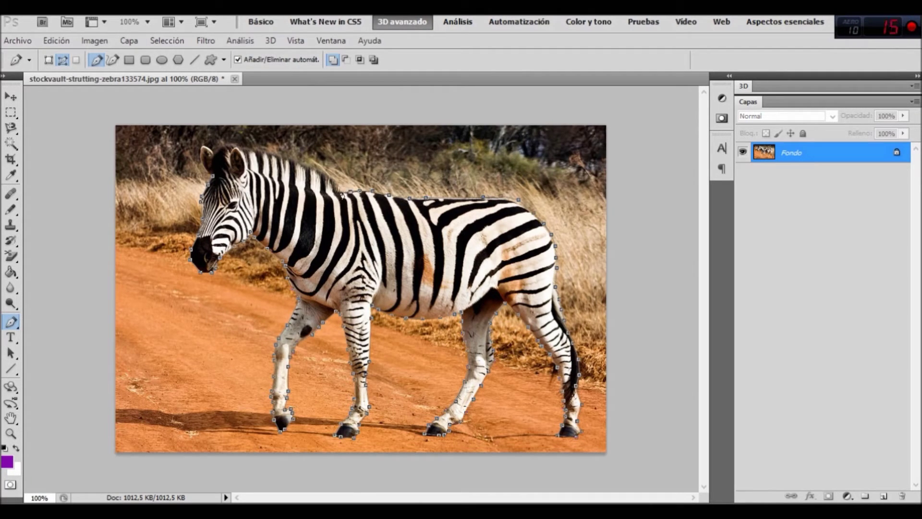
Trace along the mane to the ears and close the path at its starting anchor
{"action": "left_click", "coordinate": [326, 177]}
{"action": "left_click", "coordinate": [304, 168]}
{"action": "left_click", "coordinate": [284, 161]}
{"action": "left_click", "coordinate": [255, 150]}
{"action": "left_click", "coordinate": [235, 149]}
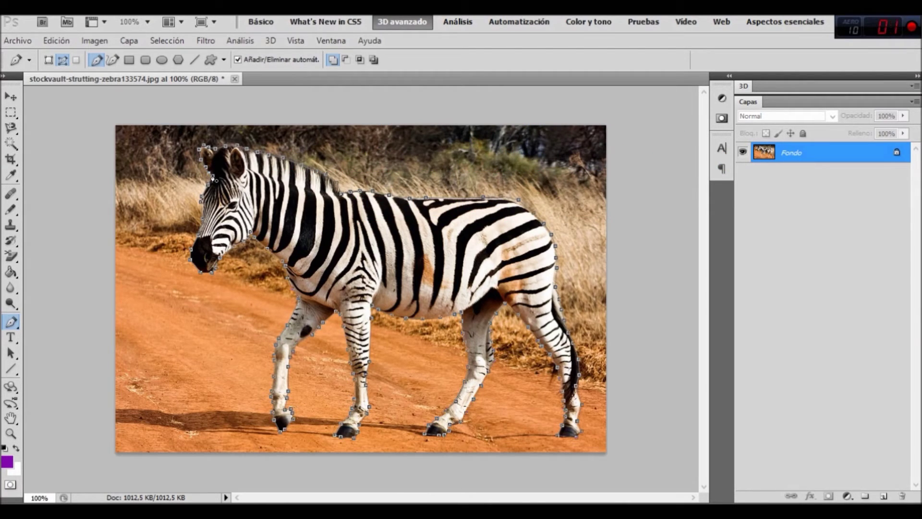
{"action": "left_click", "coordinate": [203, 147]}
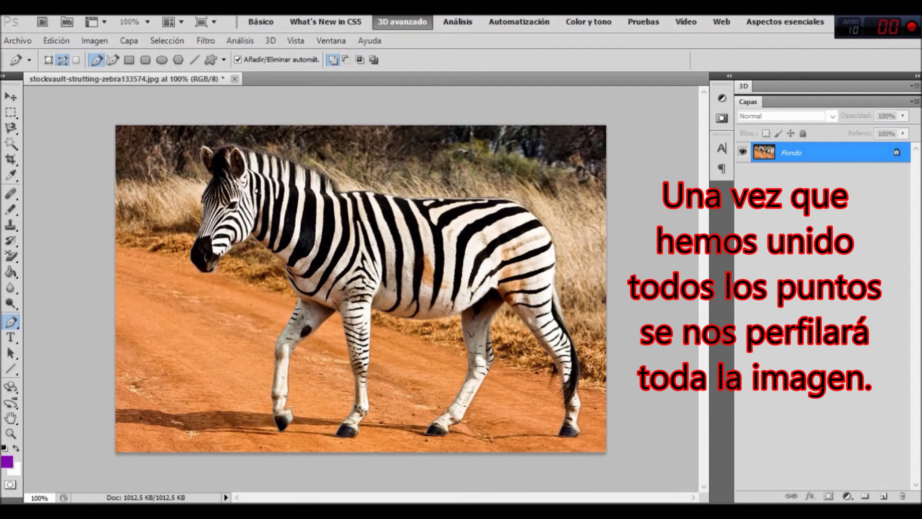
Convert the closed zebra path into a selection with 0-pixel feather and smoothing on
{"action": "right_click", "coordinate": [258, 191]}
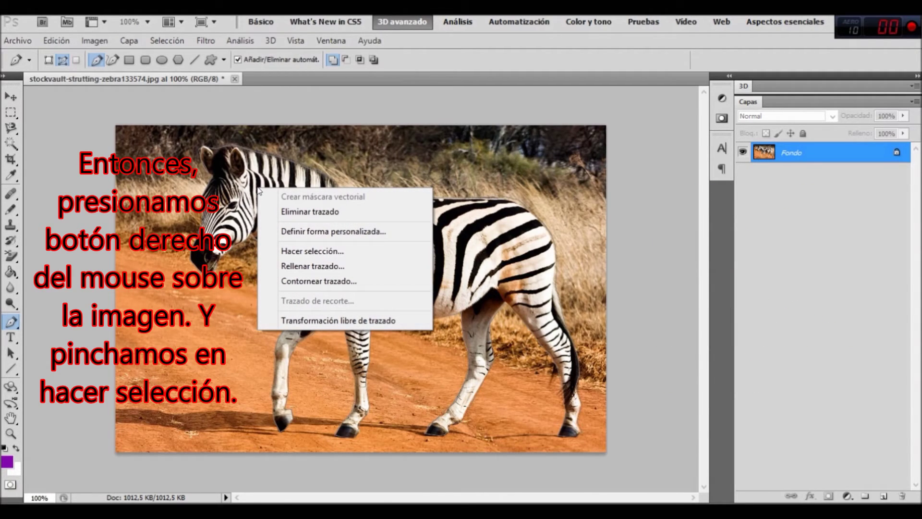
{"action": "left_click", "coordinate": [304, 250]}
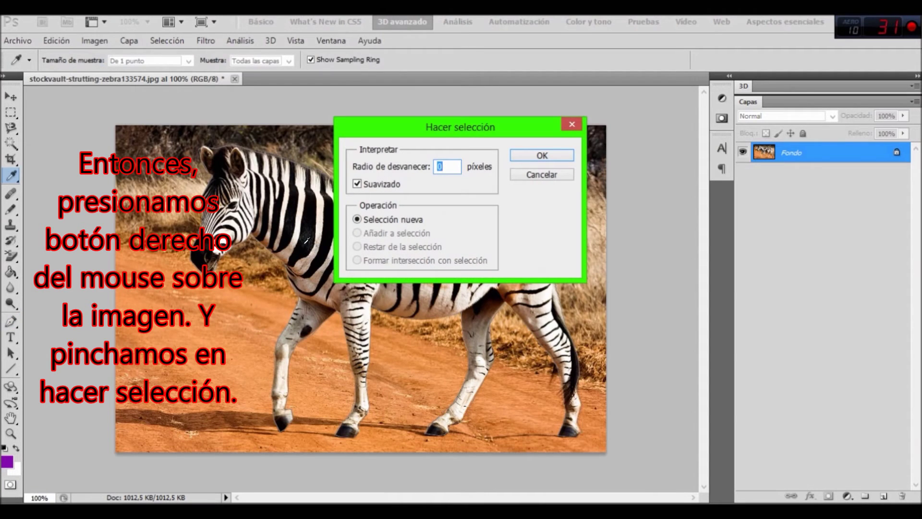
{"action": "left_click", "coordinate": [529, 154]}
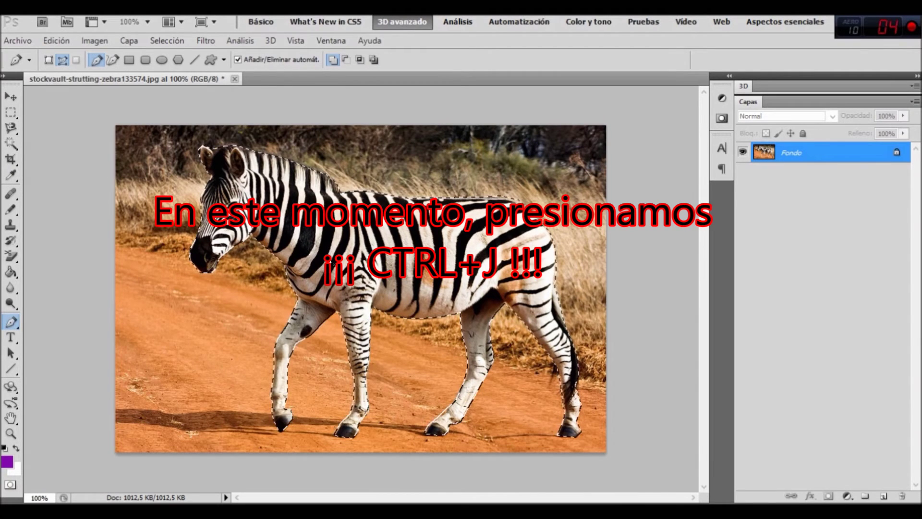
Copy the zebra selection to Capa 1 with Ctrl+J and delete the Fondo layer
{"action": "key", "text": "ctrl+j"}
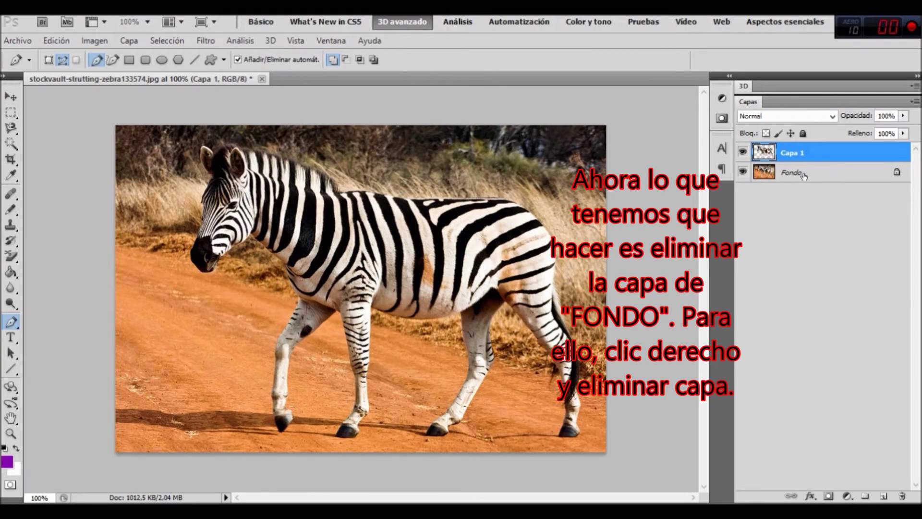
{"action": "right_click", "coordinate": [805, 175]}
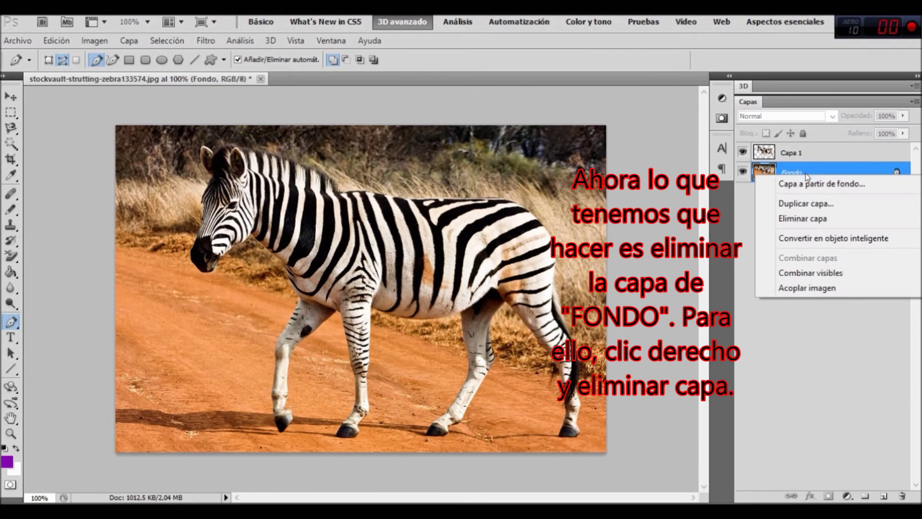
{"action": "left_click", "coordinate": [791, 219]}
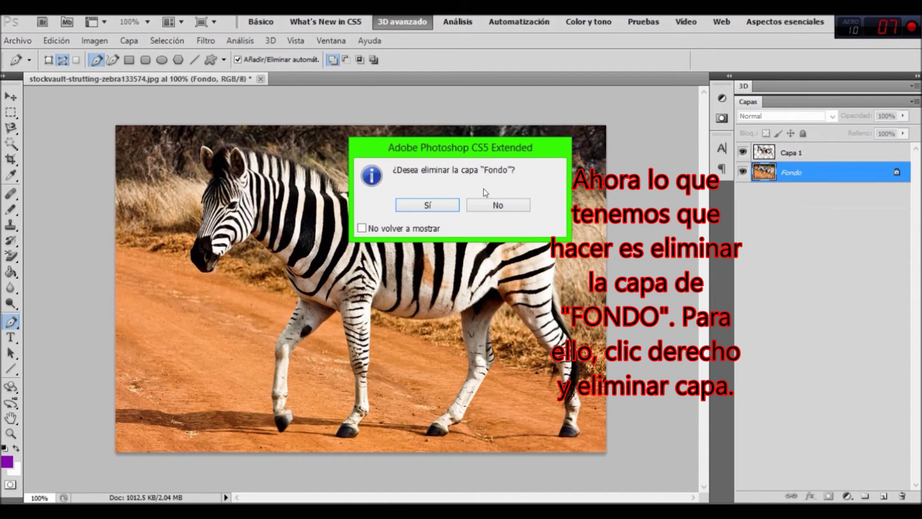
{"action": "left_click", "coordinate": [447, 206]}
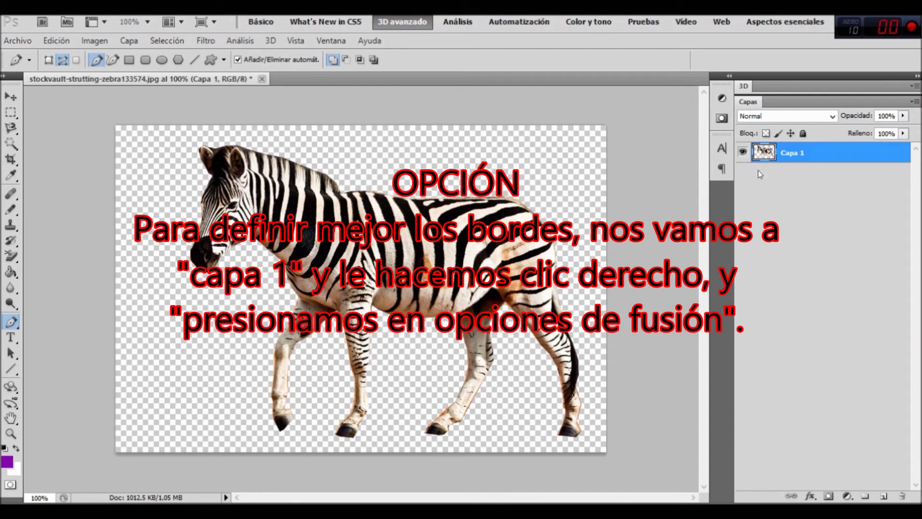
{"action": "right_click", "coordinate": [816, 150]}
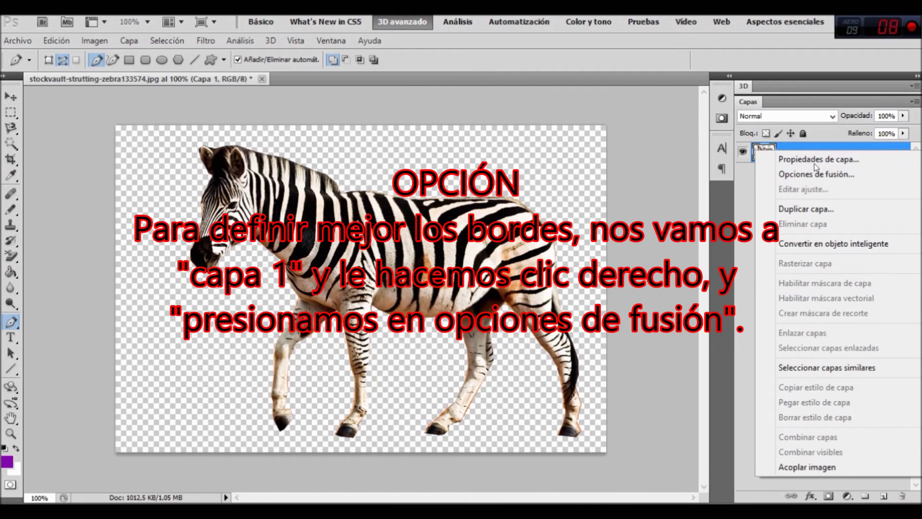
Apply a 2 px Interior Stroke style to Capa 1 with its opacity at 0%
{"action": "left_click", "coordinate": [799, 174]}
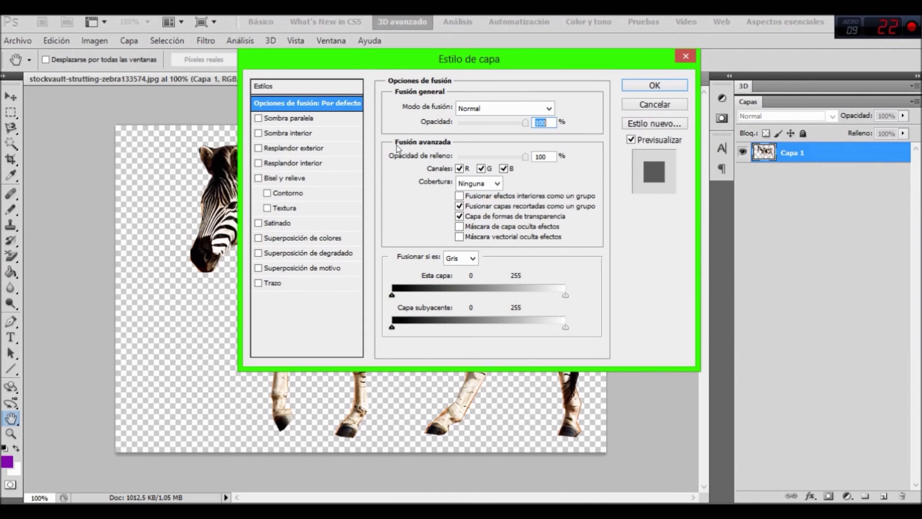
{"action": "left_click", "coordinate": [272, 284]}
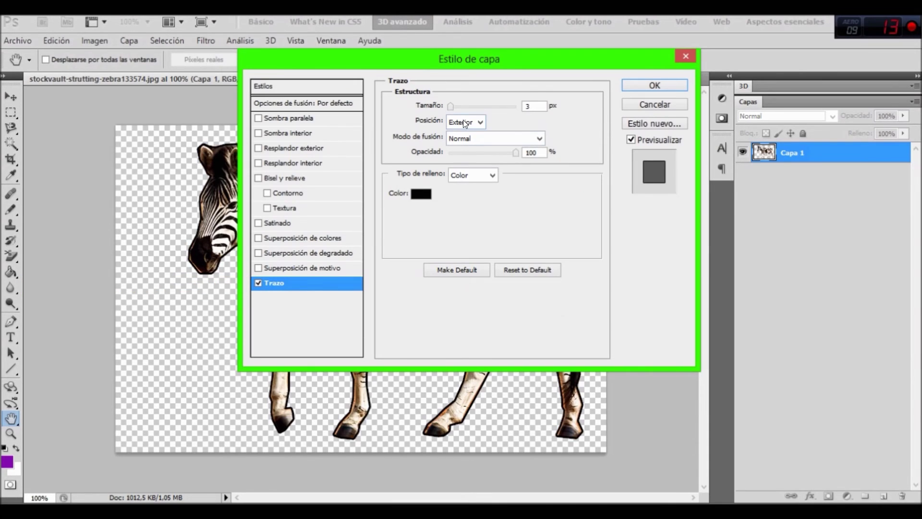
{"action": "key", "text": "BackSpace"}
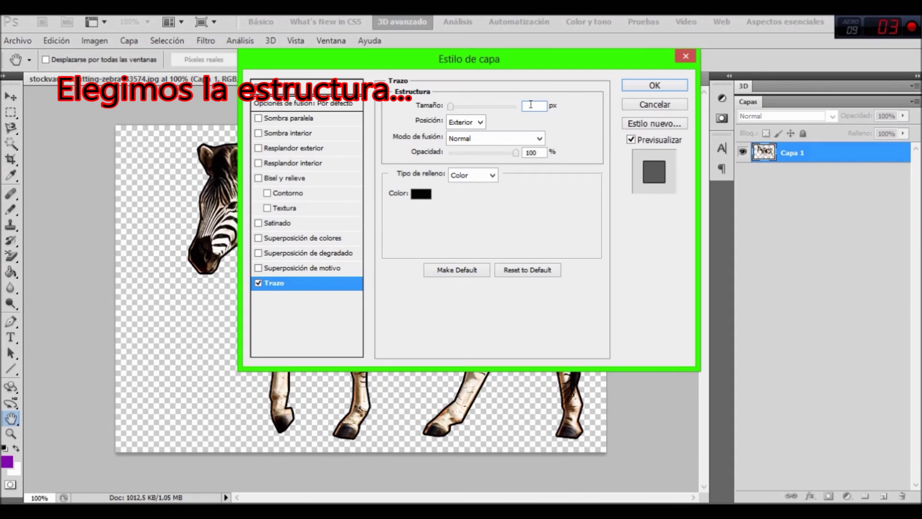
{"action": "type", "text": "6"}
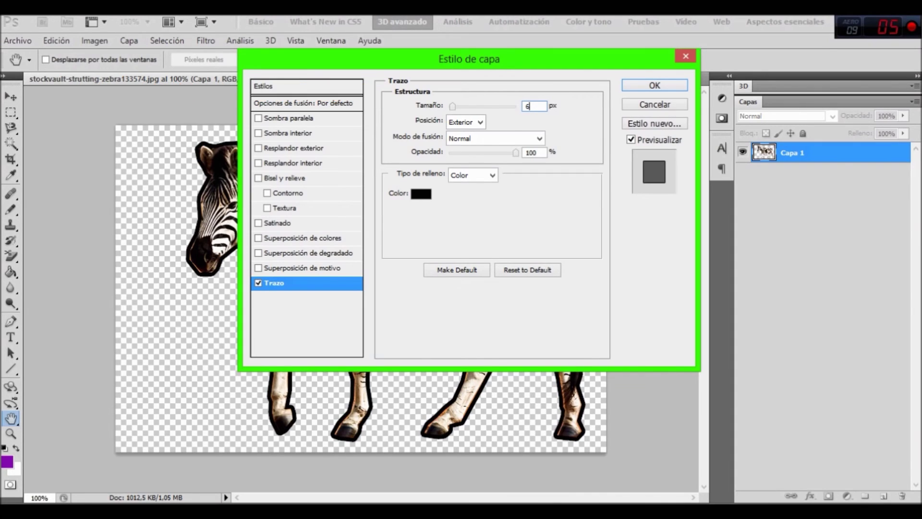
{"action": "type", "text": "2"}
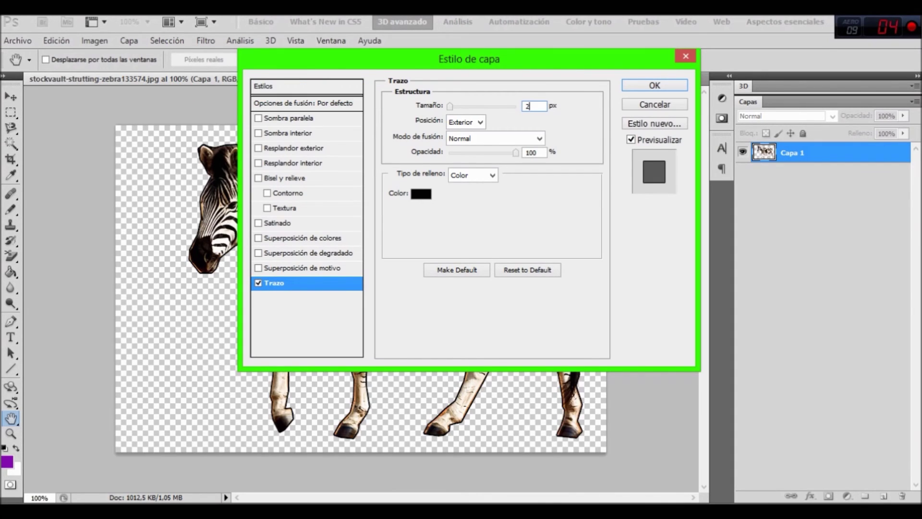
{"action": "left_click", "coordinate": [480, 123]}
{"action": "left_click", "coordinate": [464, 138]}
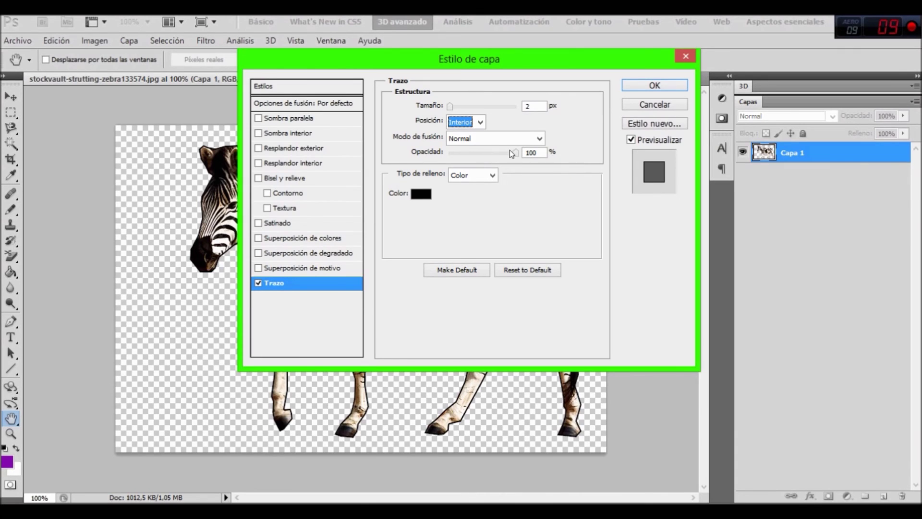
{"action": "left_click_drag", "start_coordinate": [512, 153], "coordinate": [442, 154]}
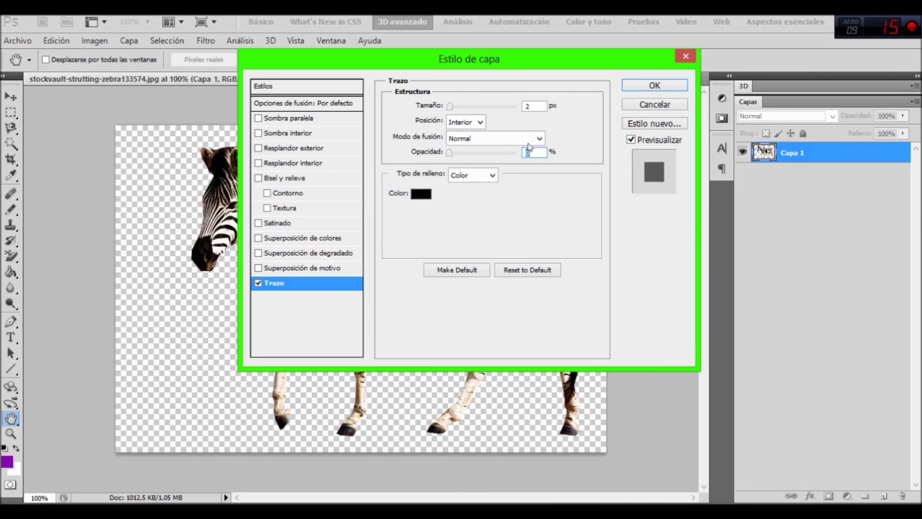
{"action": "left_click", "coordinate": [643, 89]}
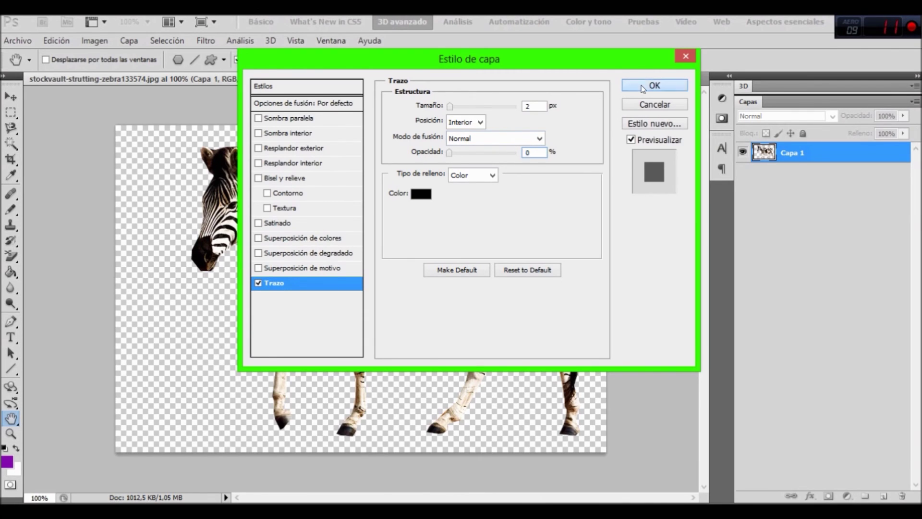